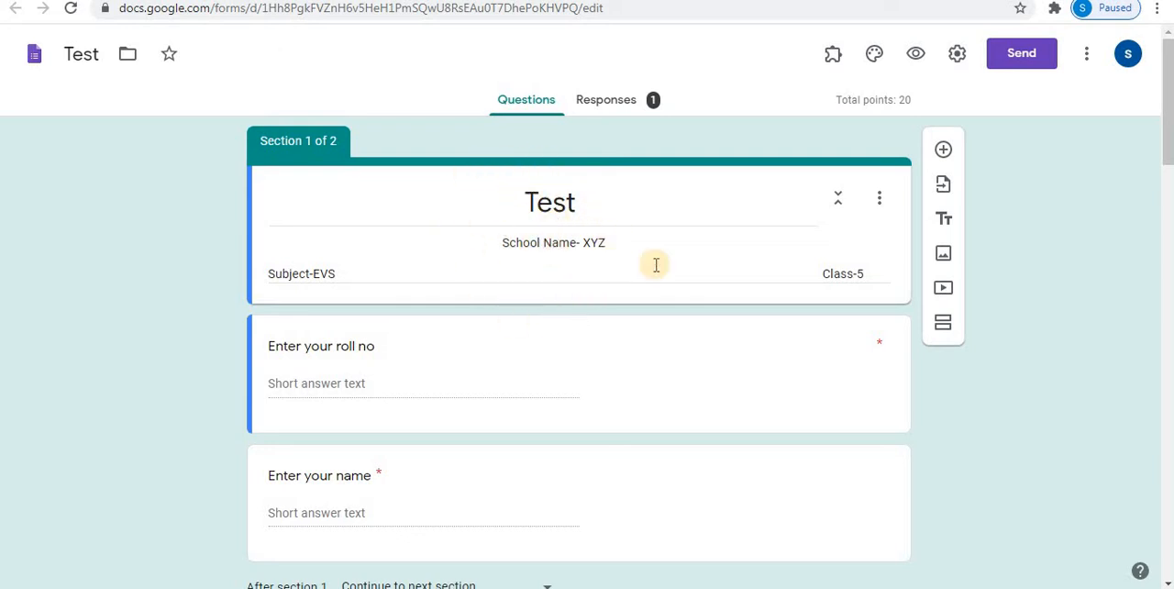
# - Look through the existing sample test forms and their fill-in-the-blank, true or false, image, long-answer and matching questions
pyautogui.scroll(-1, 446, 248)
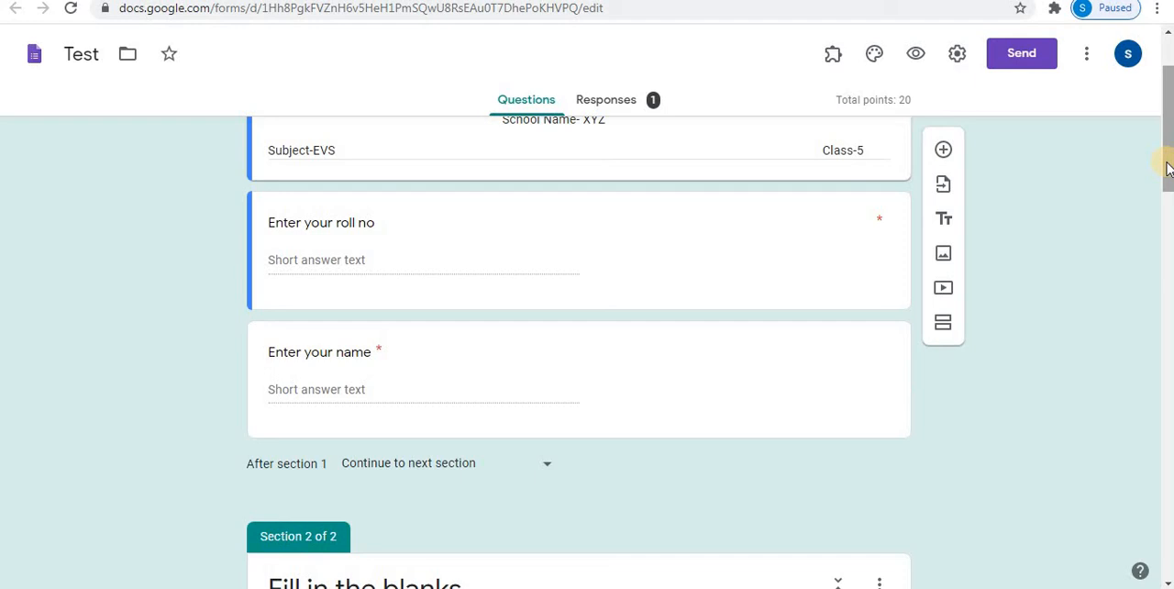
pyautogui.moveTo(1166, 166); pyautogui.dragTo(1166, 333)
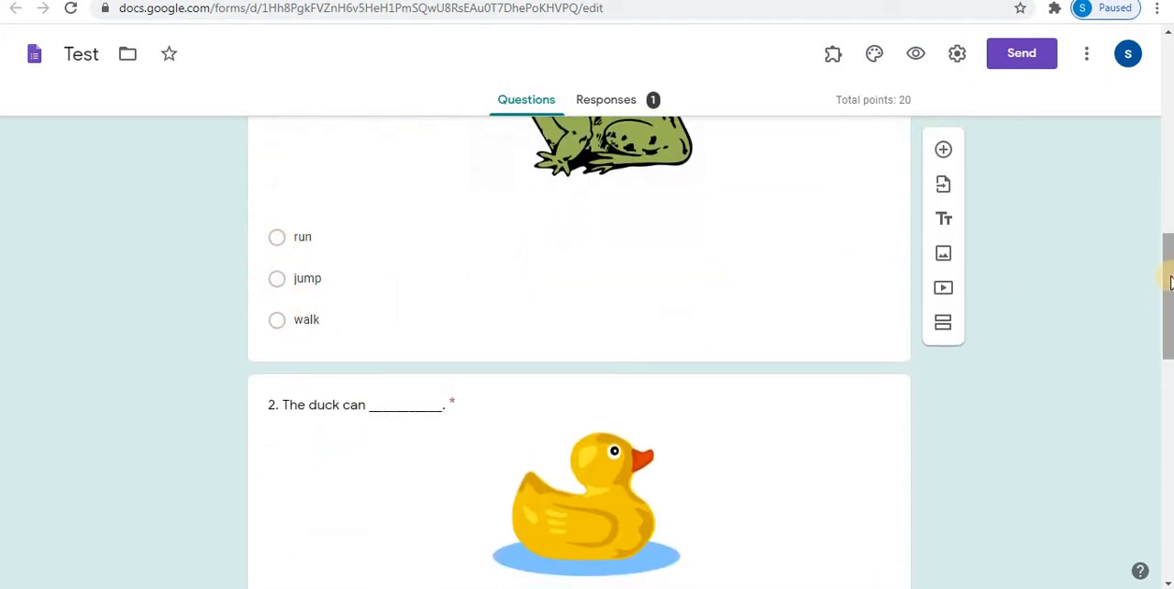
pyautogui.click(1162, 404)
pyautogui.moveTo(1166, 419); pyautogui.dragTo(1165, 495)
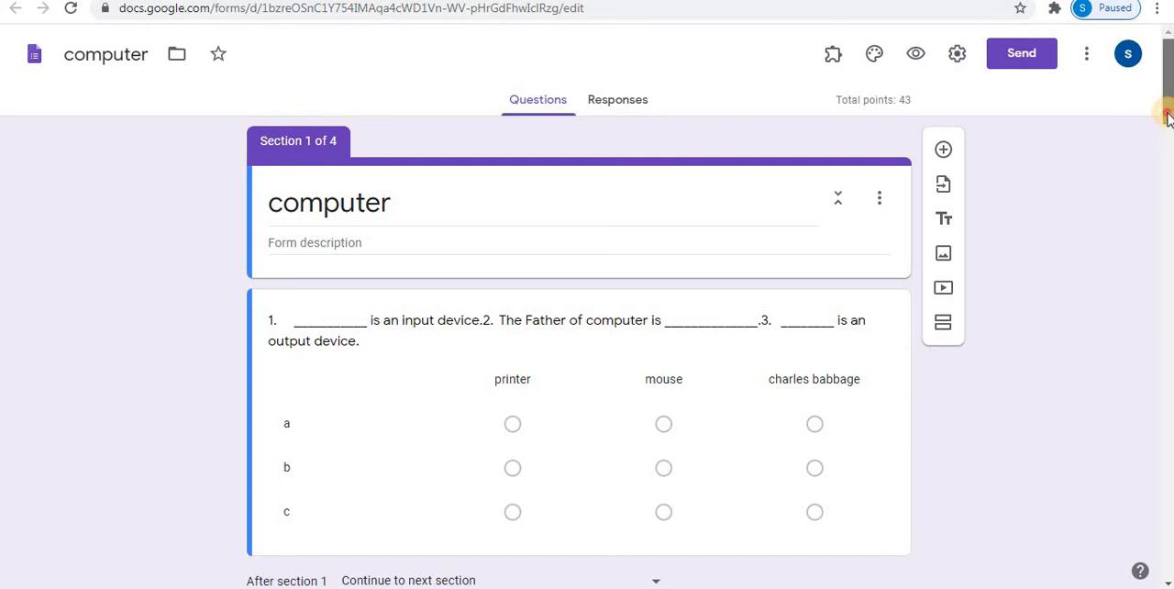
pyautogui.moveTo(1166, 96); pyautogui.dragTo(1168, 128)
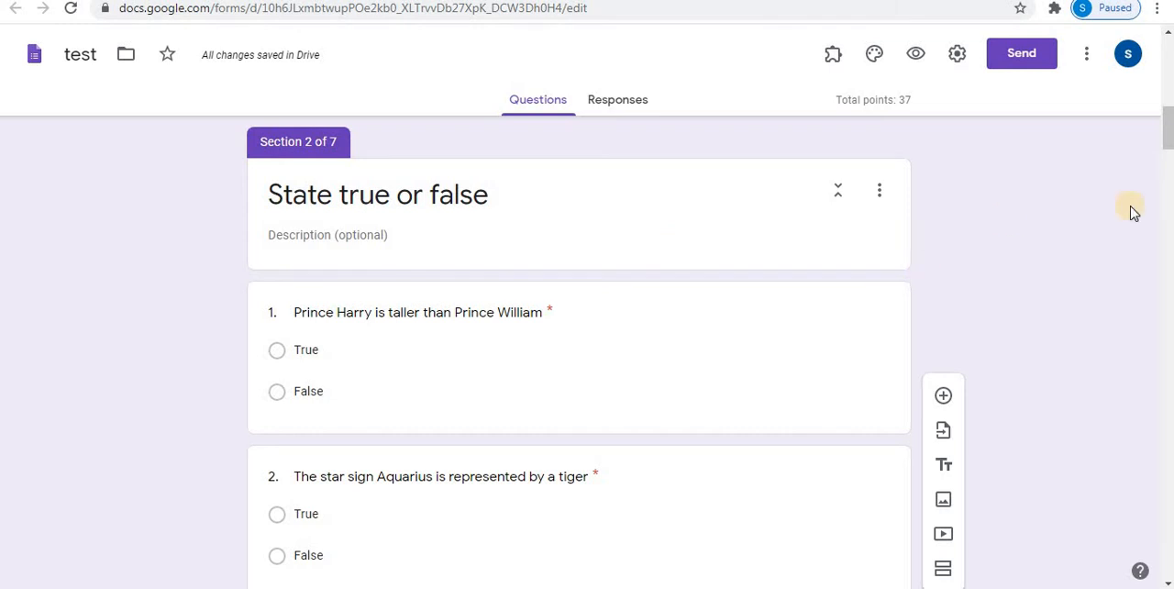
pyautogui.moveTo(1168, 156); pyautogui.dragTo(1161, 262)
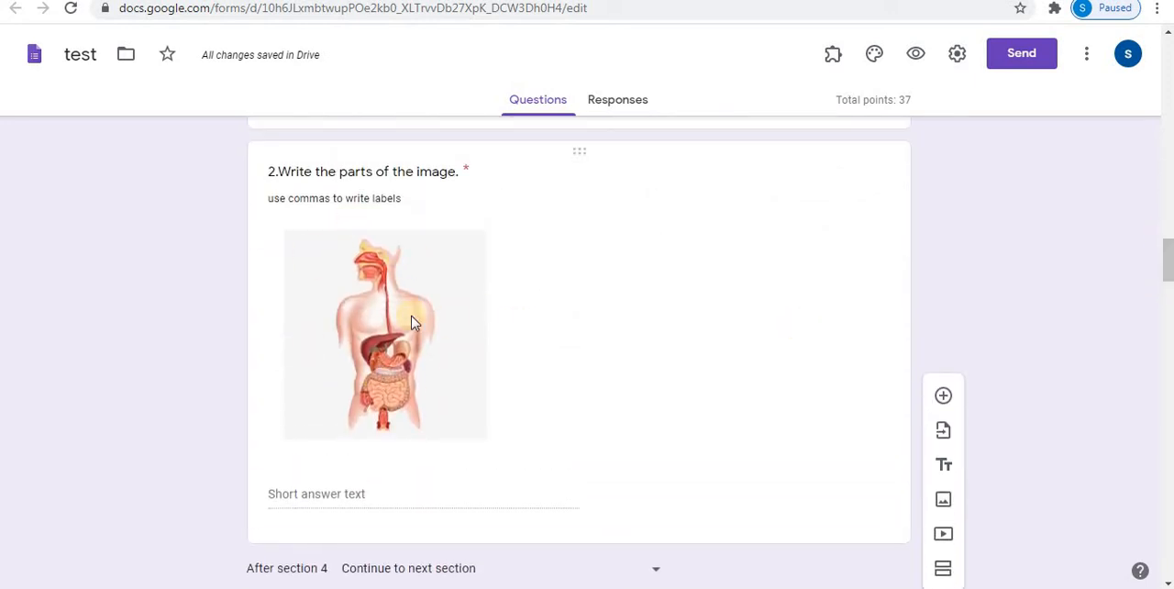
pyautogui.moveTo(1167, 261); pyautogui.dragTo(1167, 299)
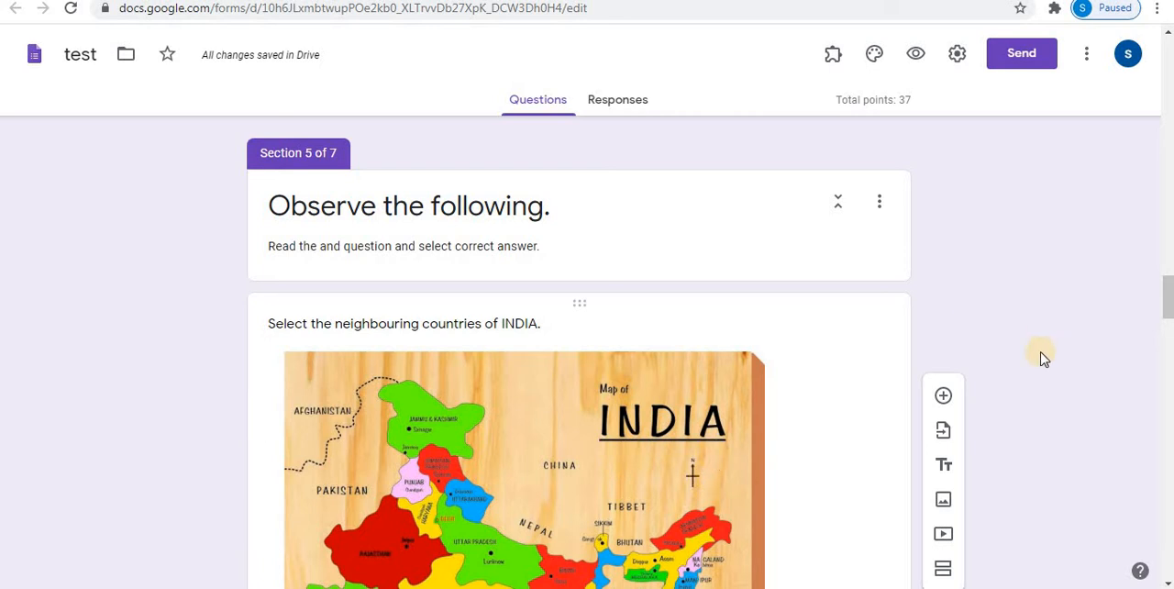
pyautogui.moveTo(1166, 306); pyautogui.dragTo(1165, 391)
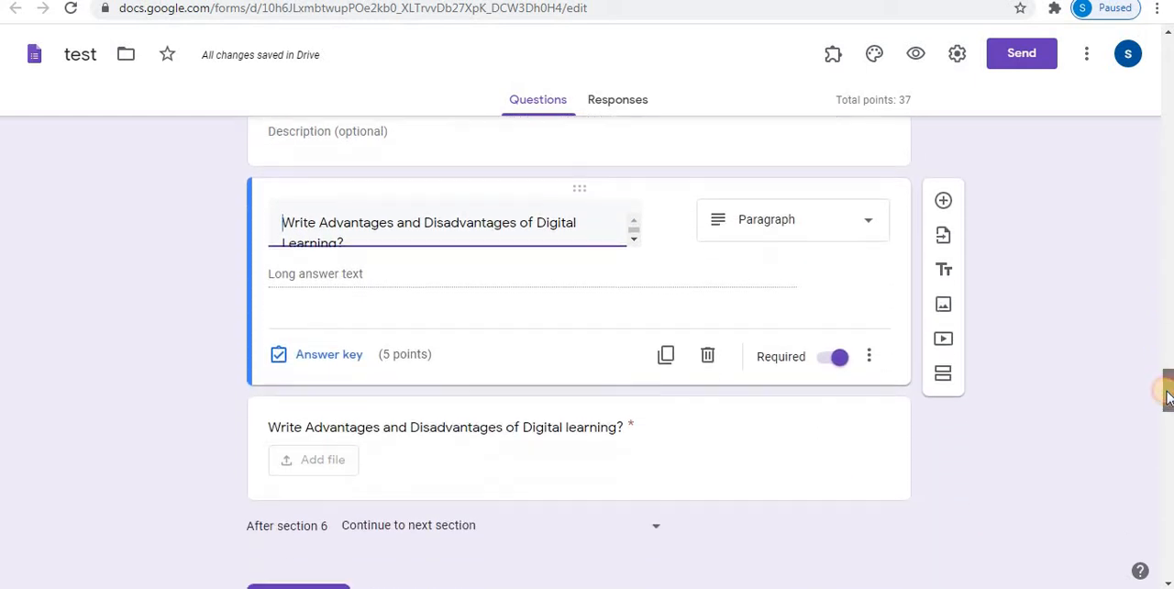
pyautogui.click(362, 277)
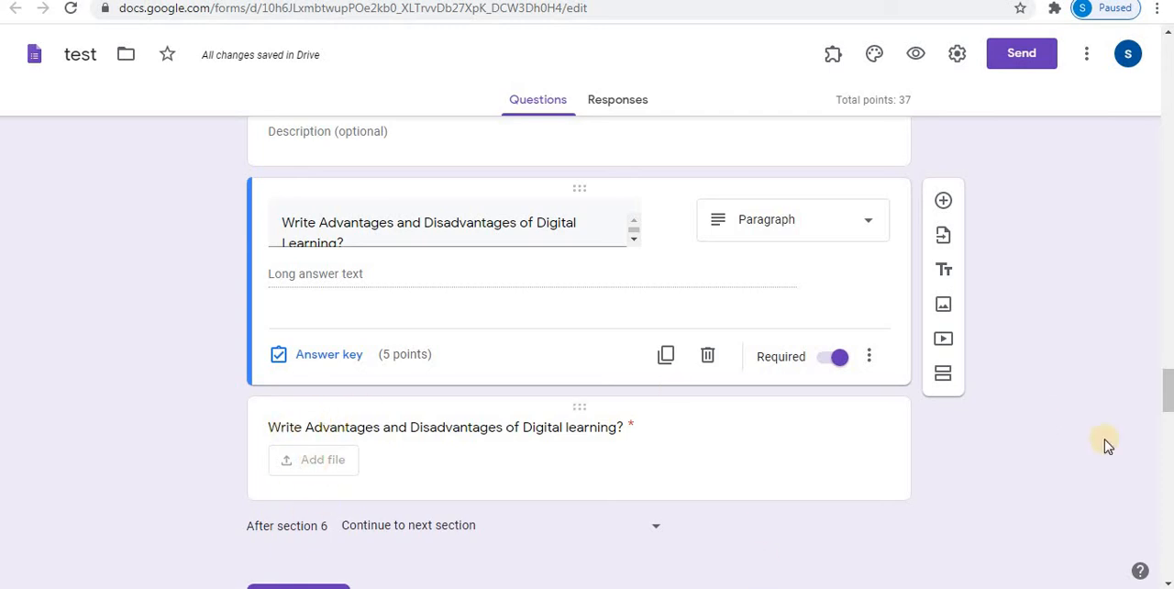
pyautogui.moveTo(1165, 390); pyautogui.dragTo(1166, 494)
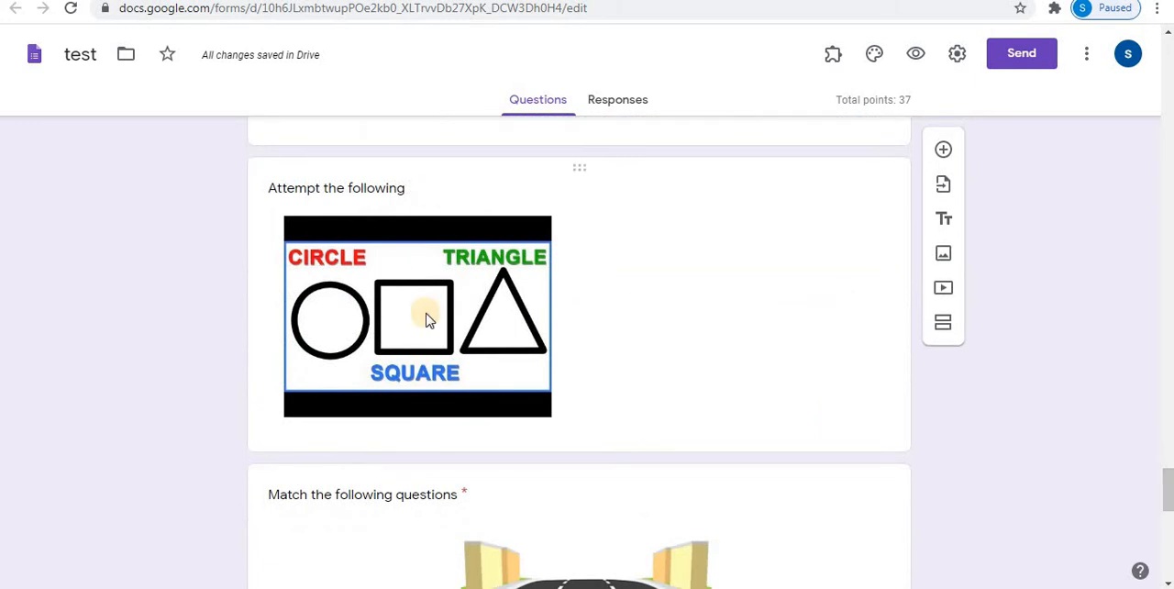
pyautogui.scroll(-10, 465, 321)
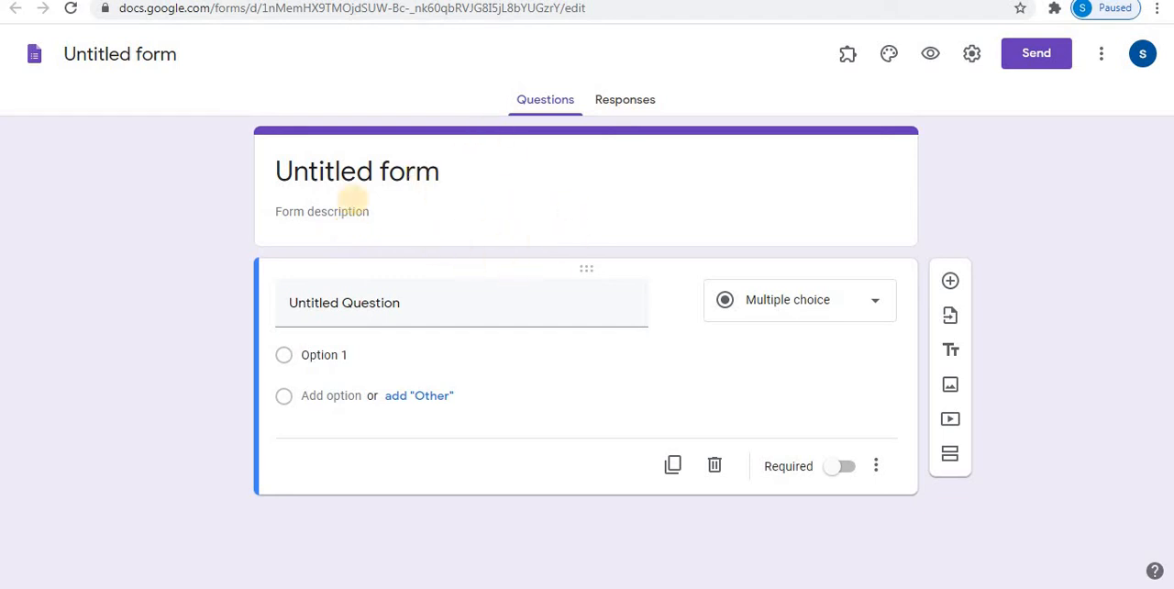
# - Title the untitled question "Match the following" and make it a multiple choice grid
pyautogui.click(412, 304)
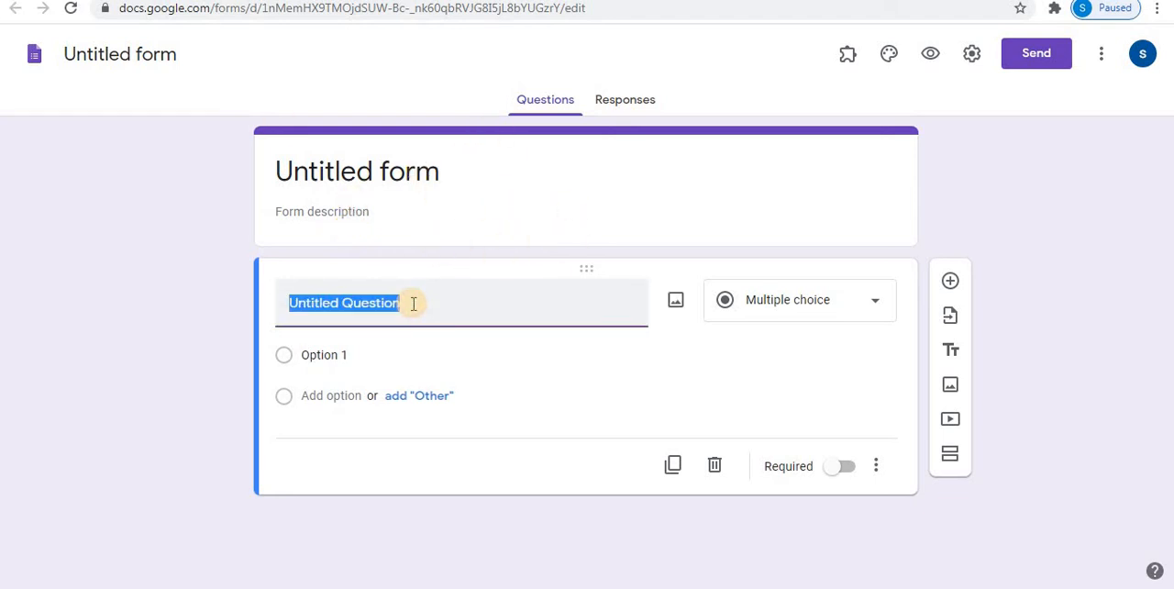
pyautogui.write('Match the following')
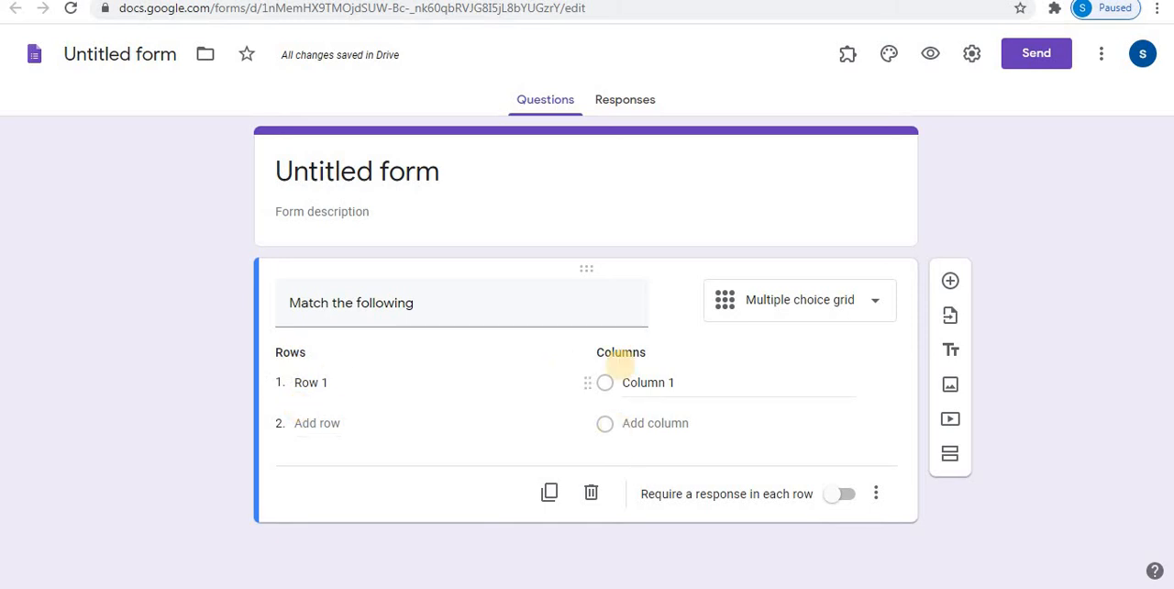
# - Fill the grid's rows with Book, Pencil, Food and Game
pyautogui.click(329, 385)
pyautogui.write('Book')
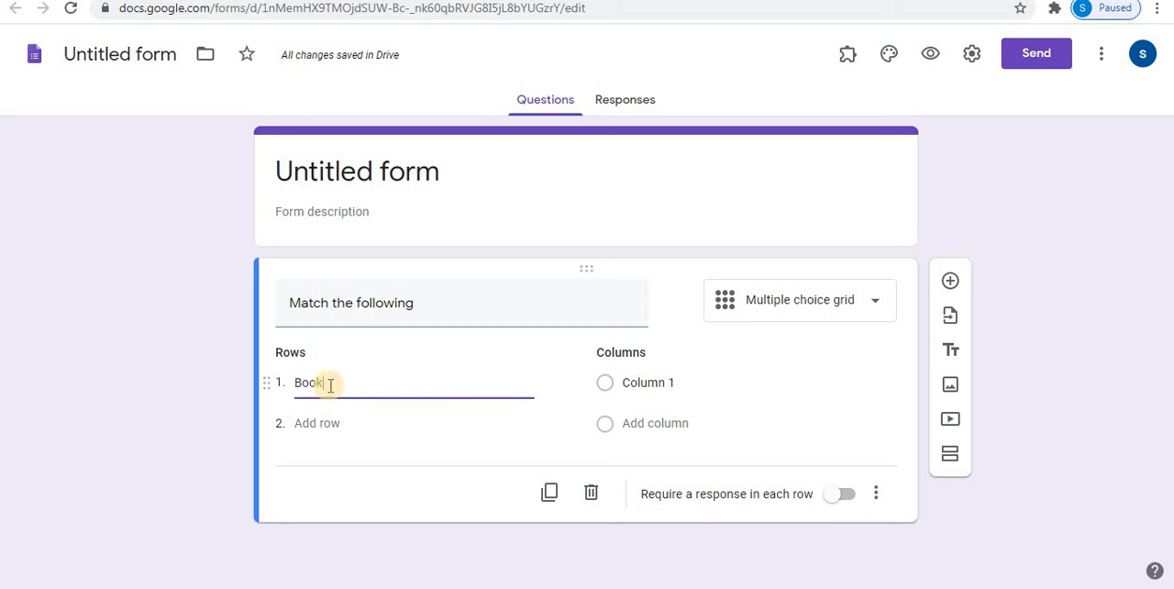
pyautogui.click(316, 422)
pyautogui.write('Pencil')
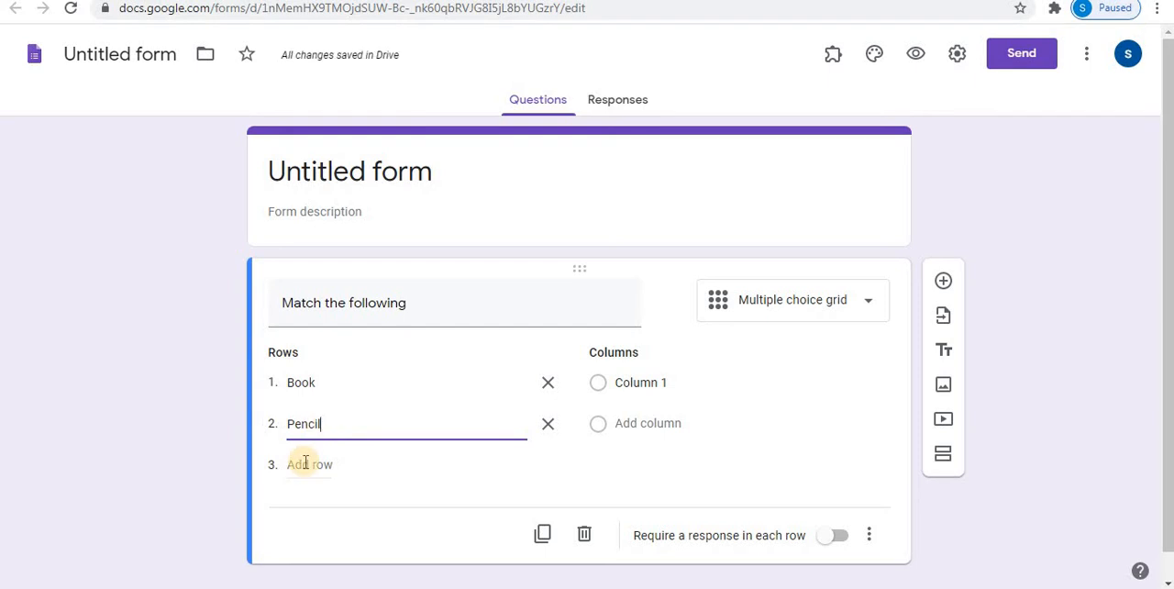
pyautogui.click(309, 464)
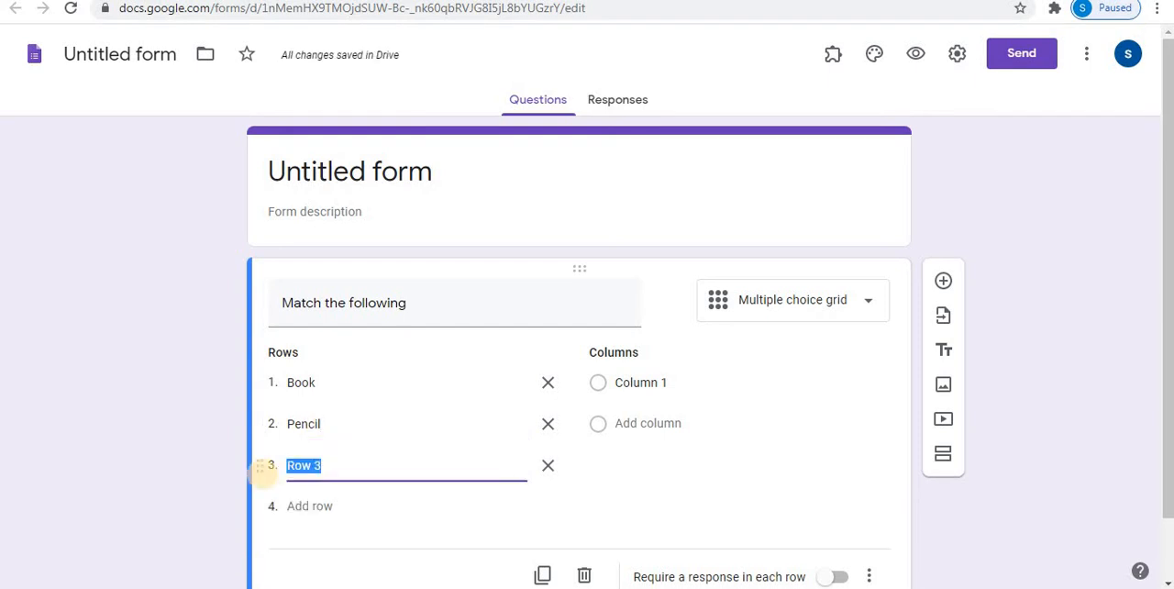
pyautogui.write('Food')
pyautogui.click(309, 506)
pyautogui.write('Game')
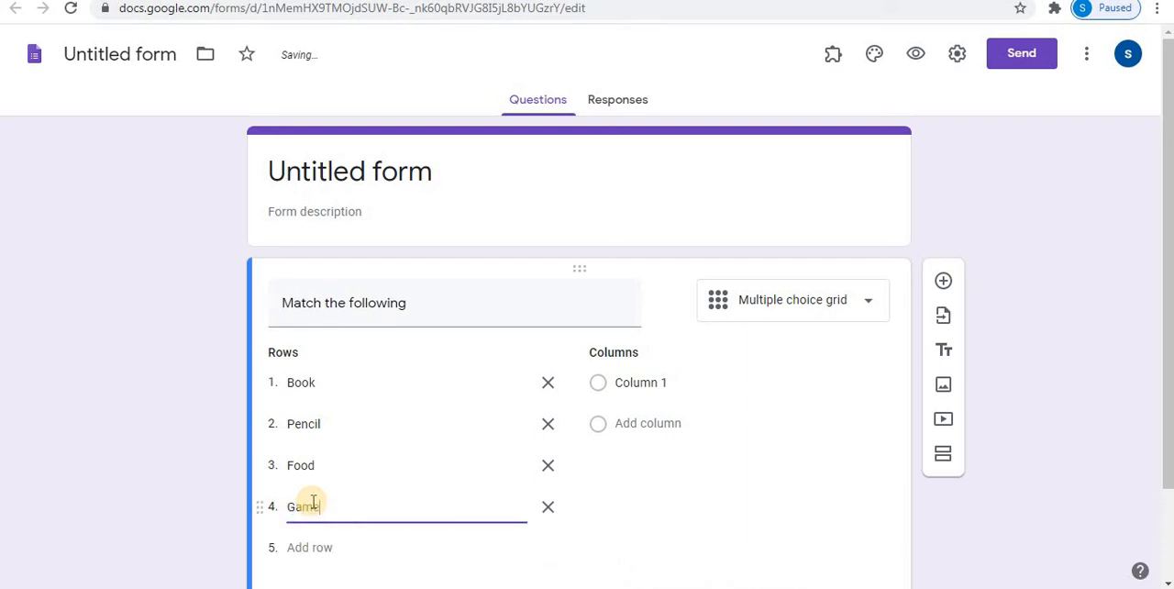
pyautogui.click(331, 486)
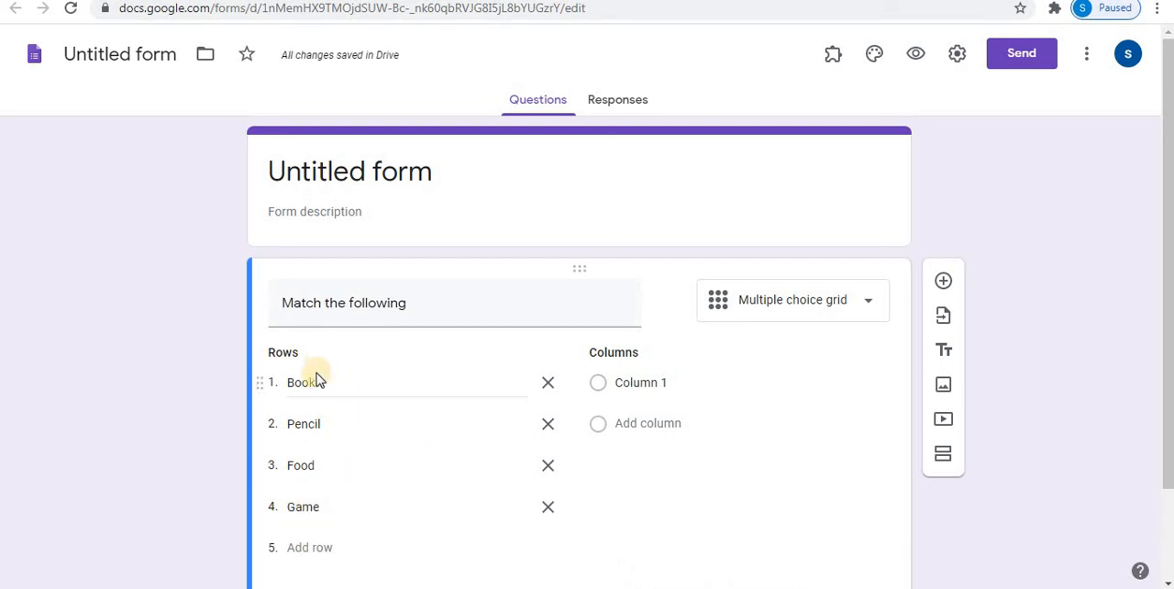
# - Fill the grid's columns with Read, Eat, Play and Write, in that order
pyautogui.click(645, 382)
pyautogui.write('Read')
pyautogui.press('Return')
pyautogui.write('Eat')
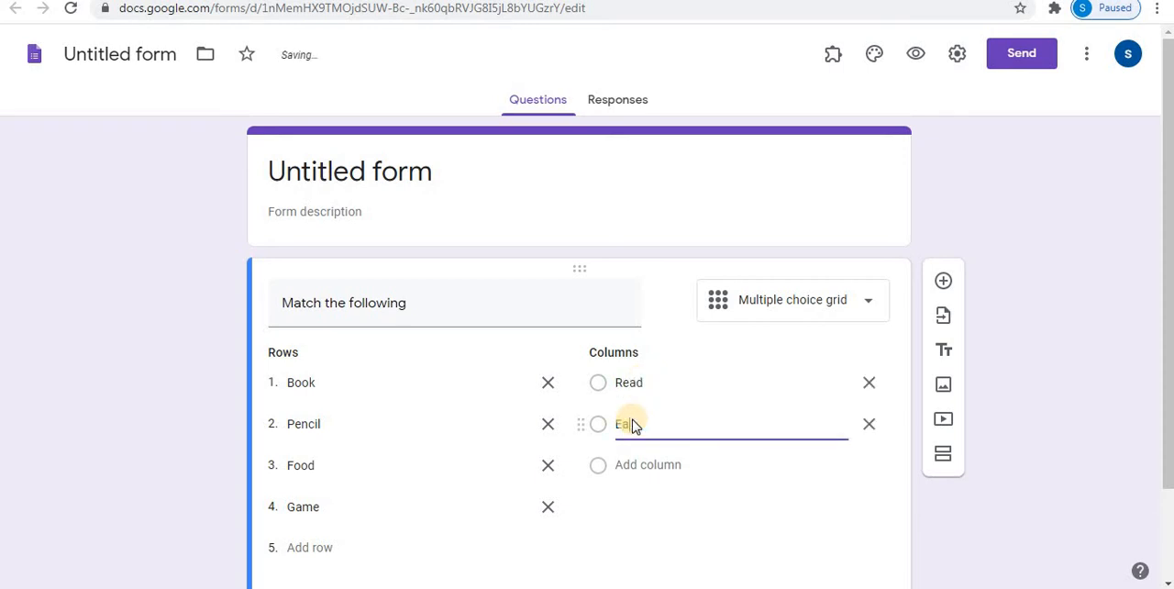
pyautogui.click(635, 465)
pyautogui.write('W')
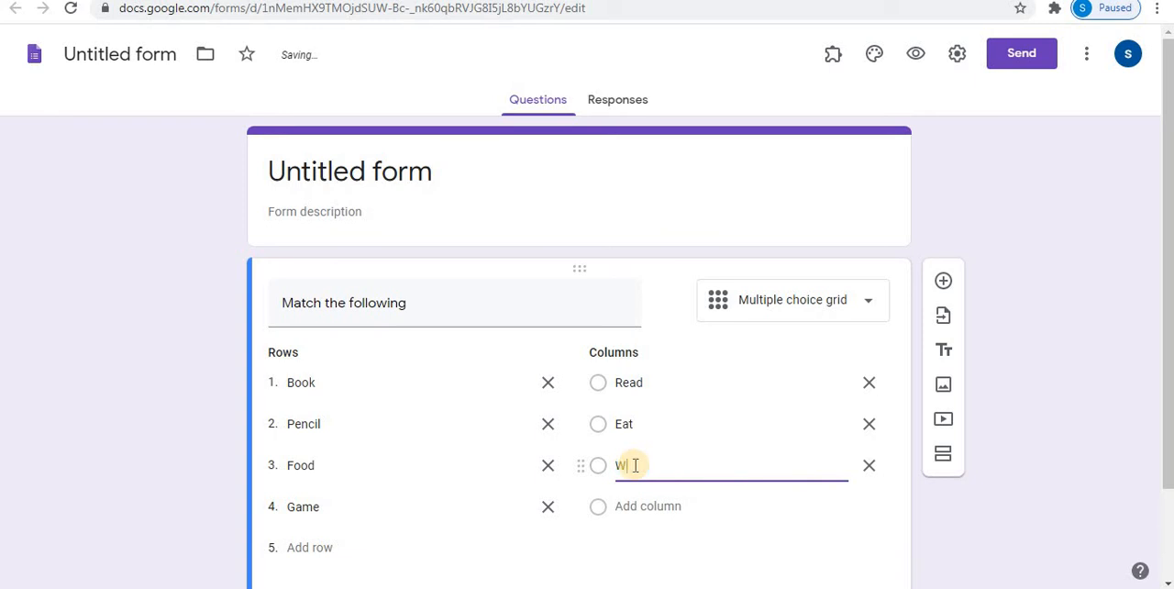
pyautogui.write('ri')
pyautogui.press('BackSpace')
pyautogui.press('BackSpace')
pyautogui.press('BackSpace')
pyautogui.write('Play')
pyautogui.click(675, 505)
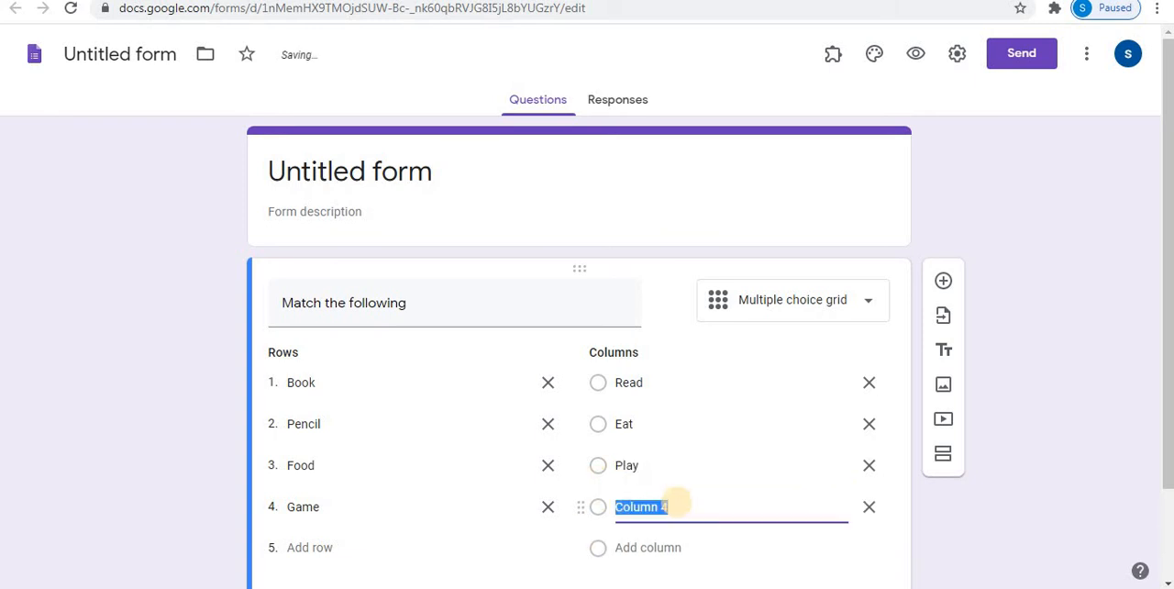
pyautogui.write('Write')
pyautogui.scroll(-1, 679, 503)
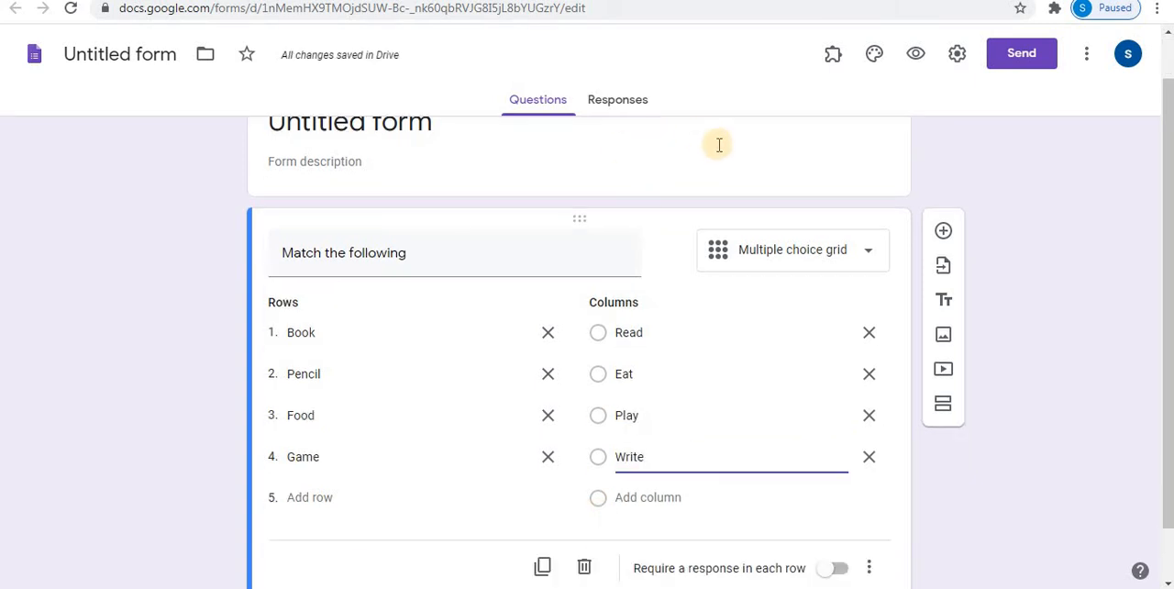
pyautogui.click(633, 153)
pyautogui.click(371, 351)
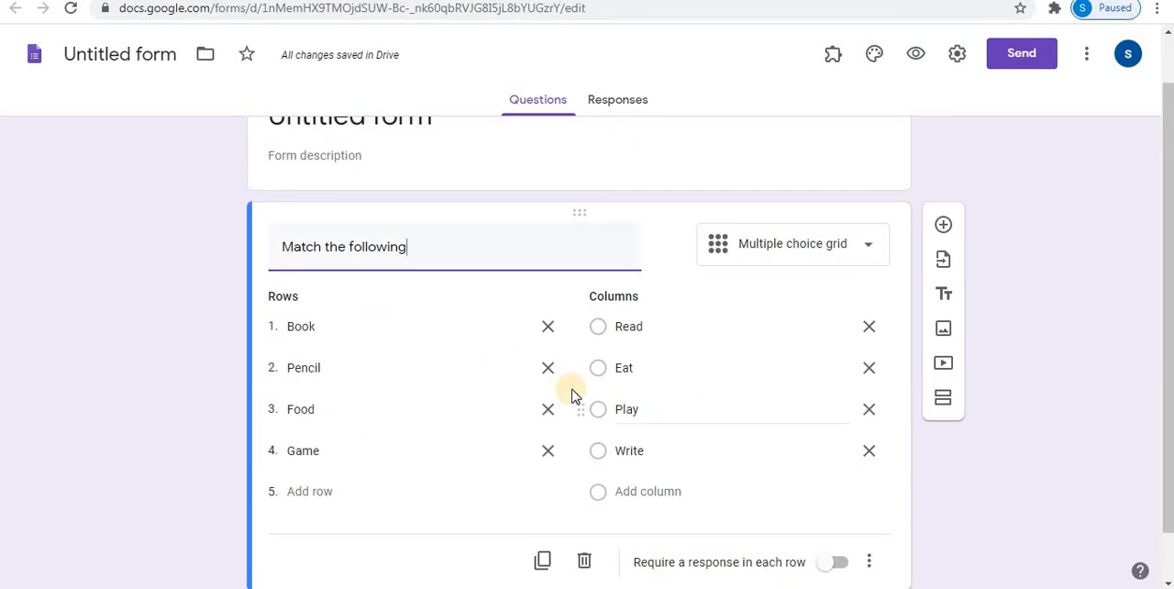
pyautogui.moveTo(1168, 221); pyautogui.dragTo(1167, 271)
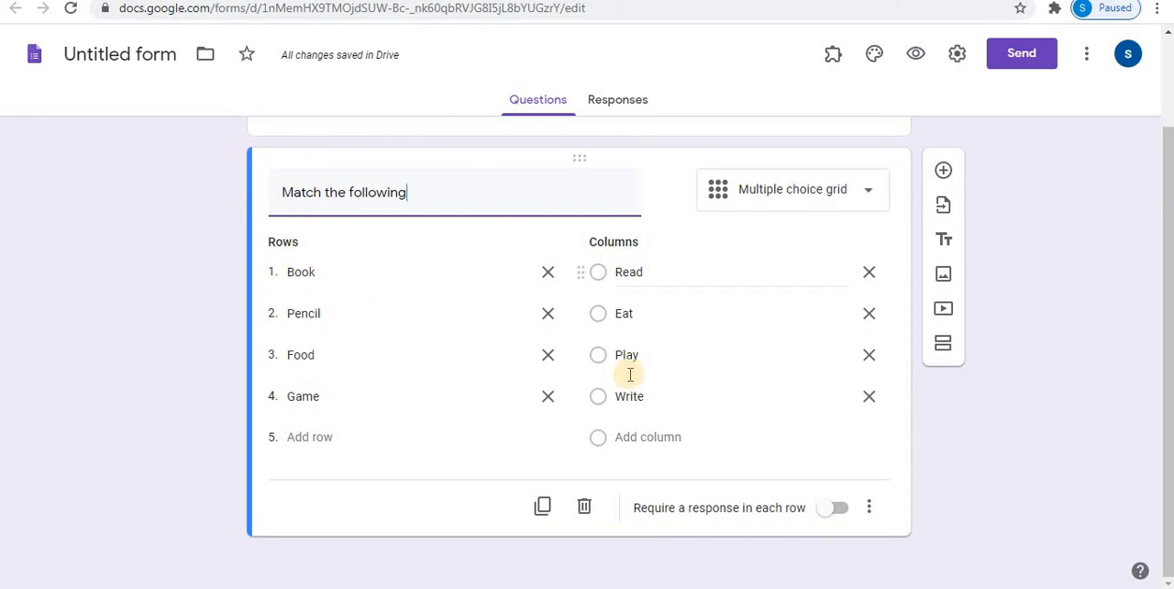
pyautogui.click(243, 140)
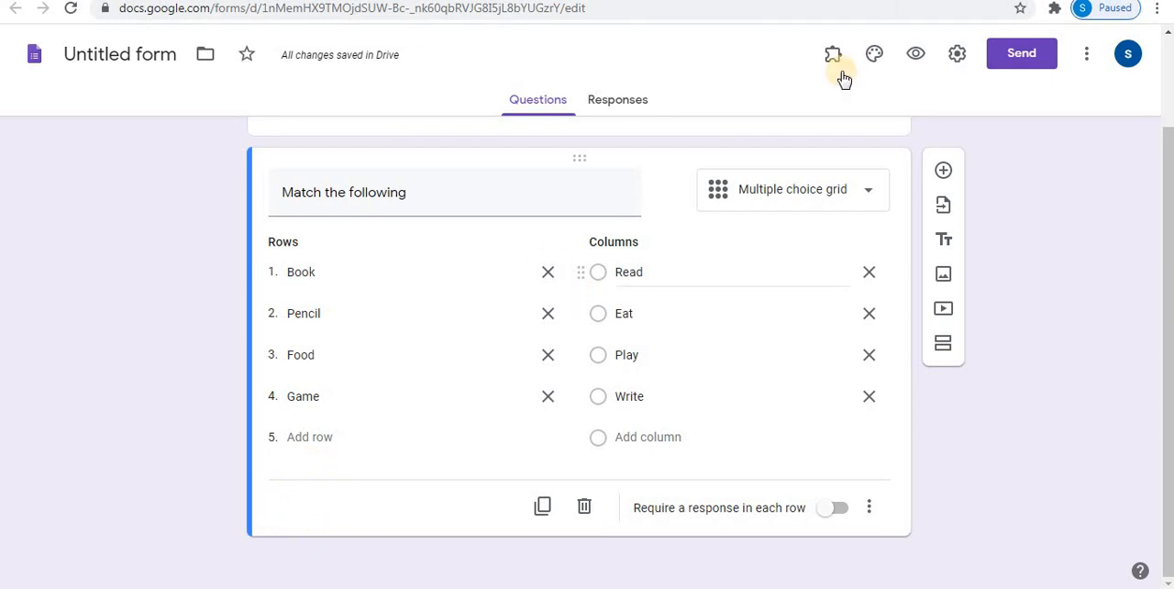
# - Make the form a quiz in its settings and save the change
pyautogui.click(958, 57)
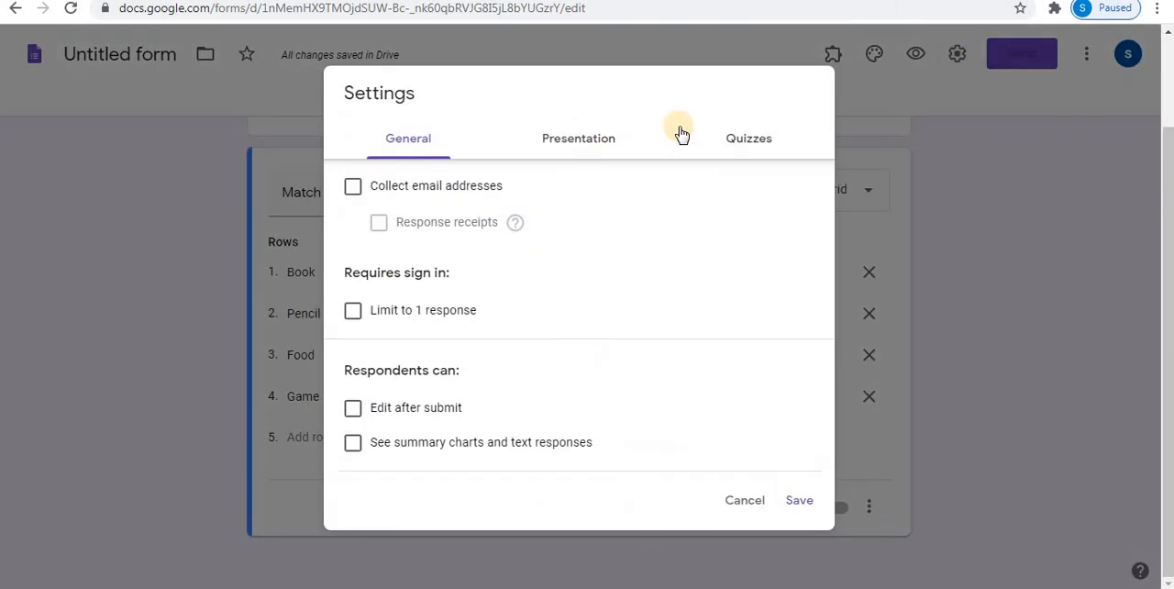
pyautogui.click(750, 141)
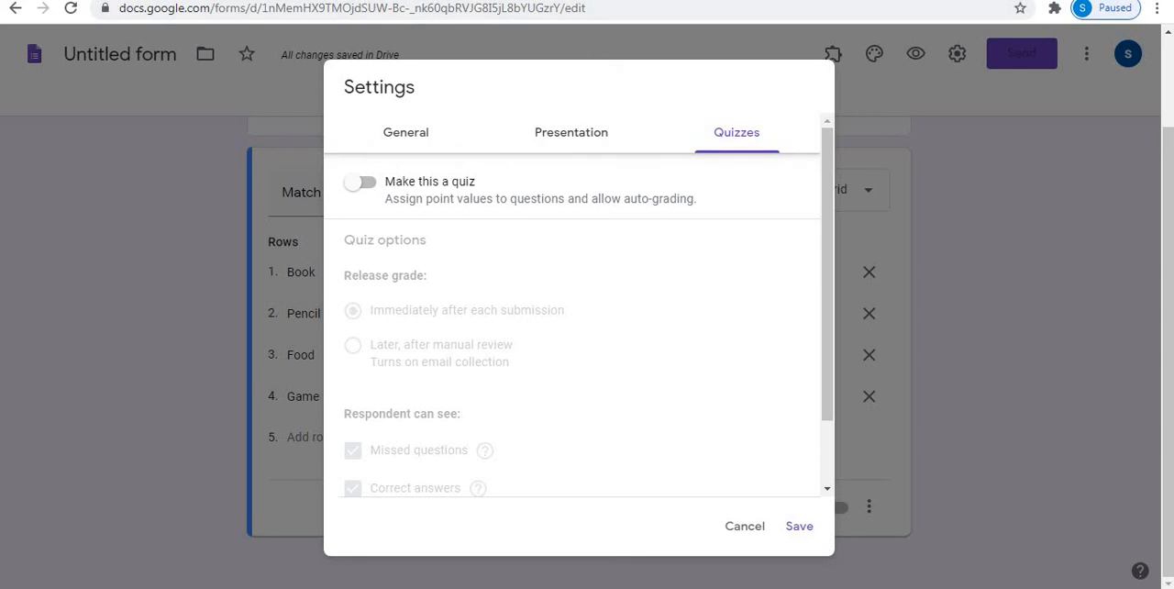
pyautogui.click(367, 188)
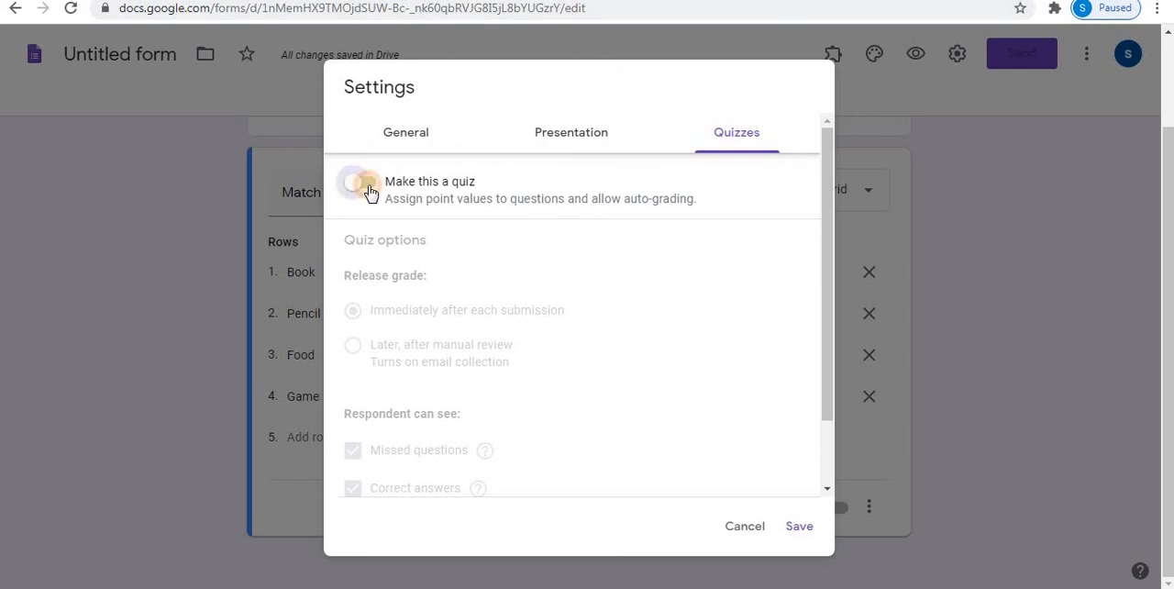
pyautogui.click(797, 532)
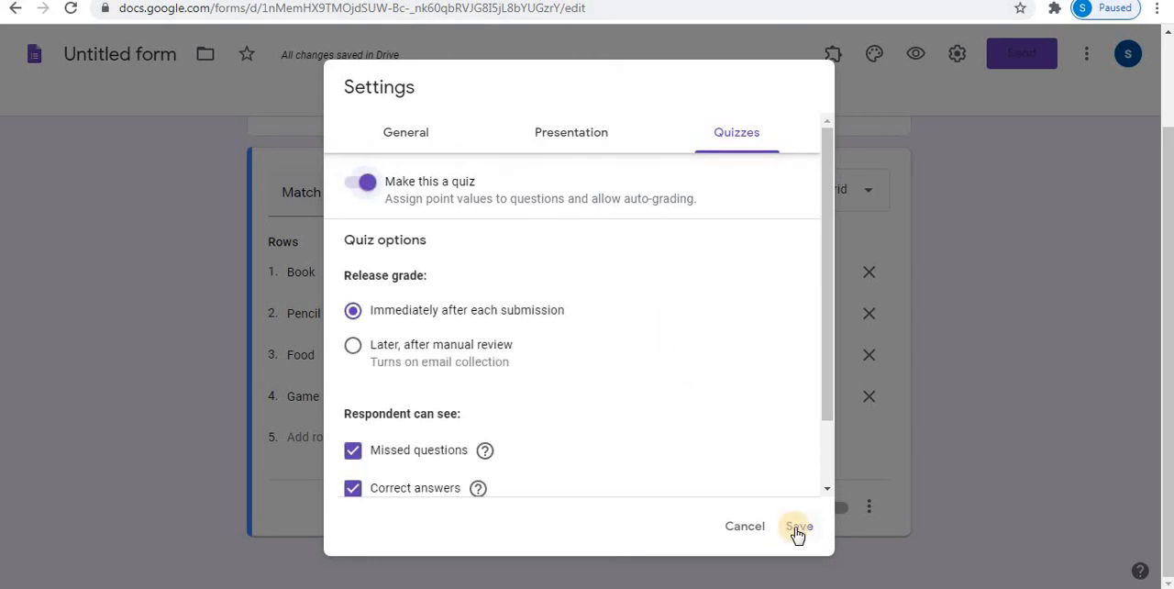
pyautogui.click(796, 532)
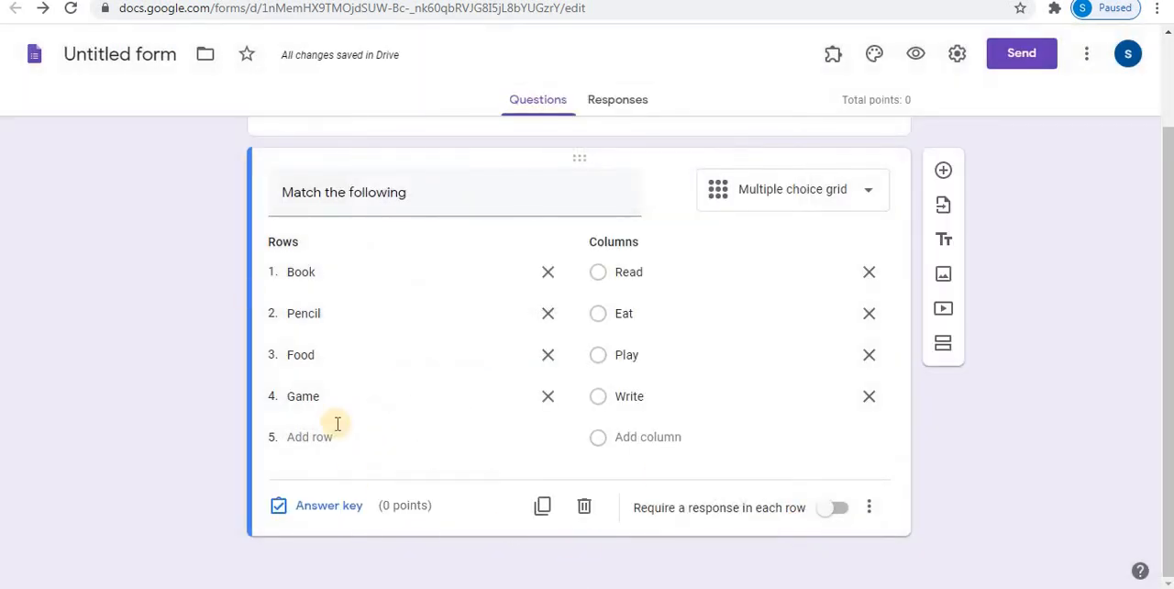
# - In the question's answer key, match Book with Read, Pencil with Write, Food with Eat and Game with Play
pyautogui.click(323, 507)
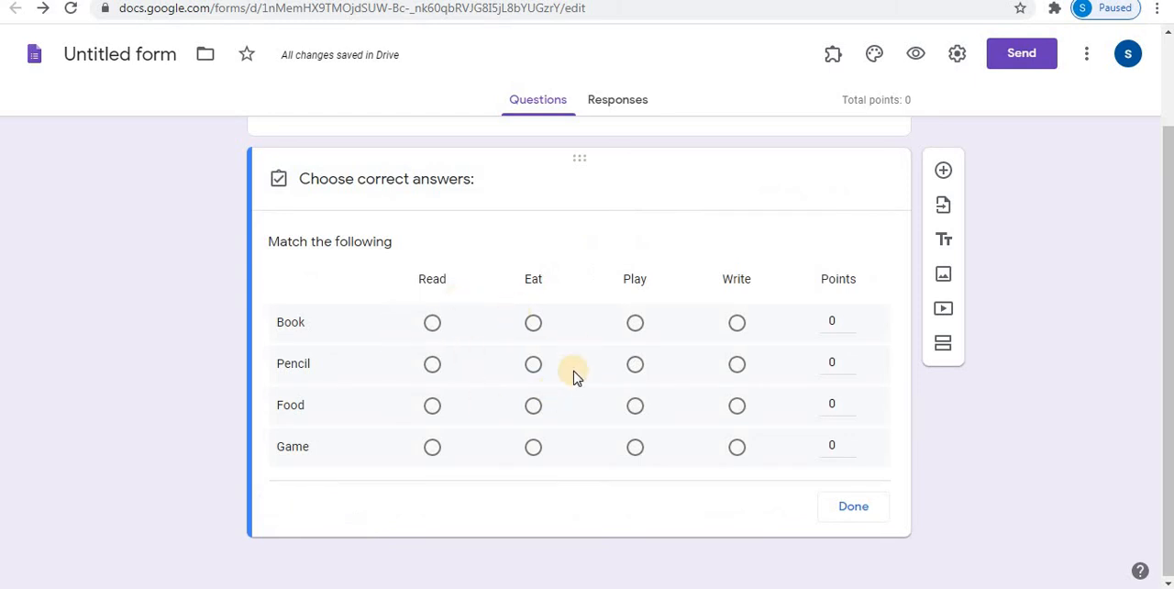
pyautogui.click(431, 323)
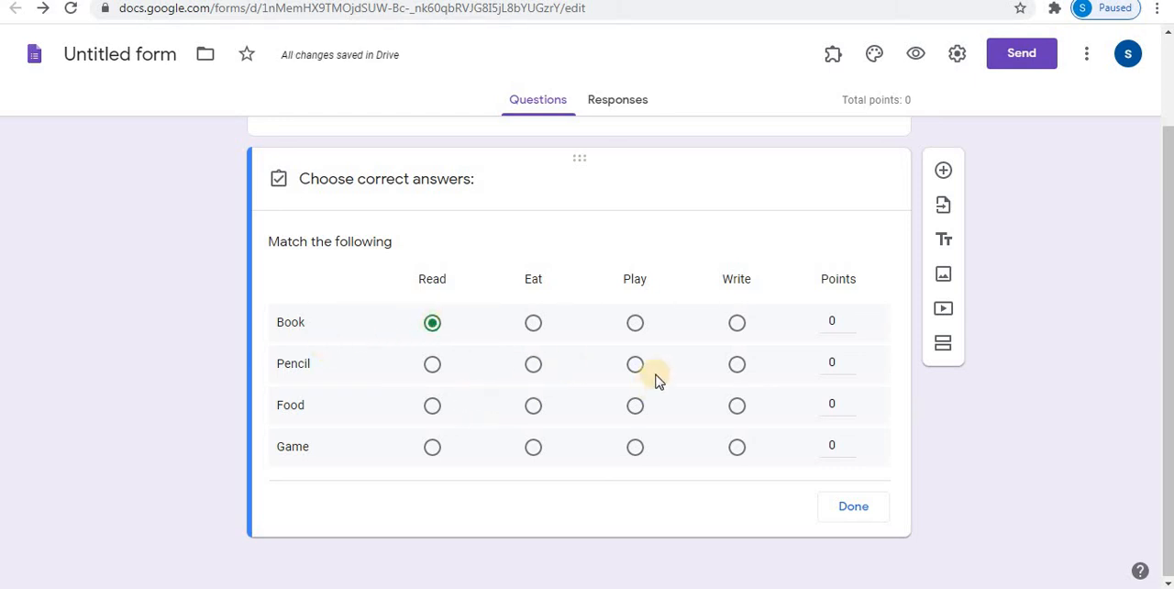
pyautogui.click(737, 367)
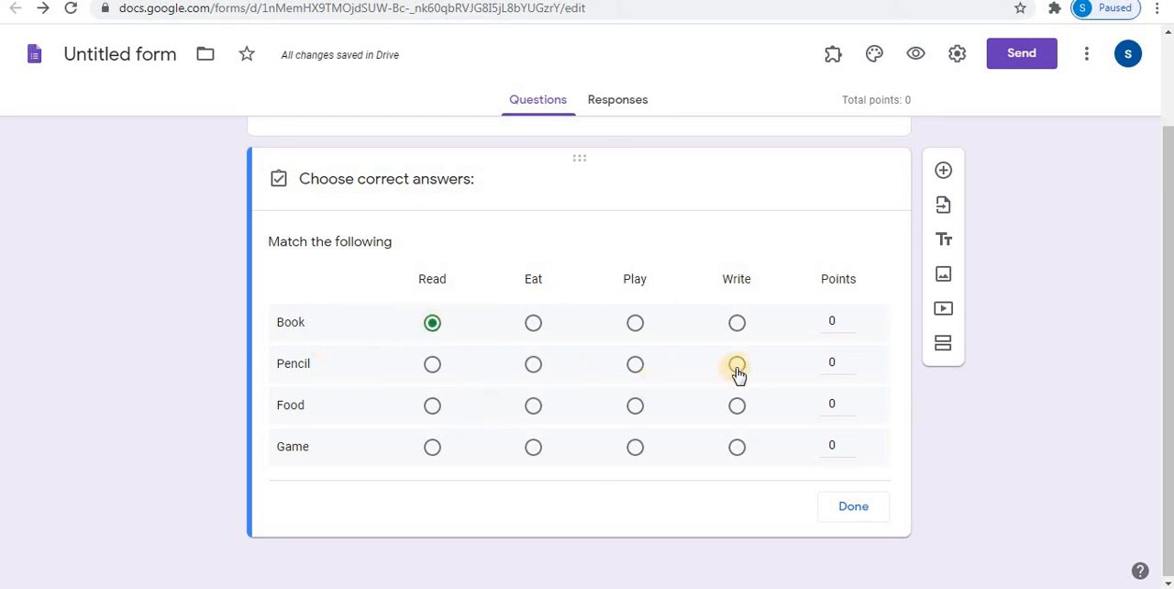
pyautogui.click(532, 407)
pyautogui.click(635, 448)
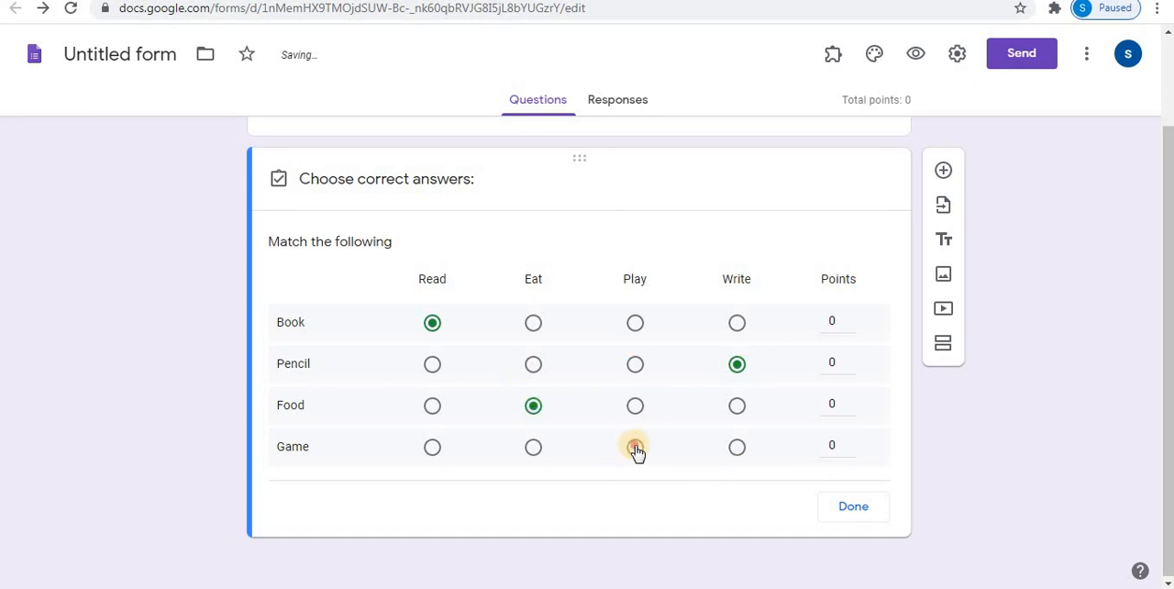
# - Assign 2 points to each of the four rows and finish the answer key
pyautogui.click(850, 319)
pyautogui.click(850, 319)
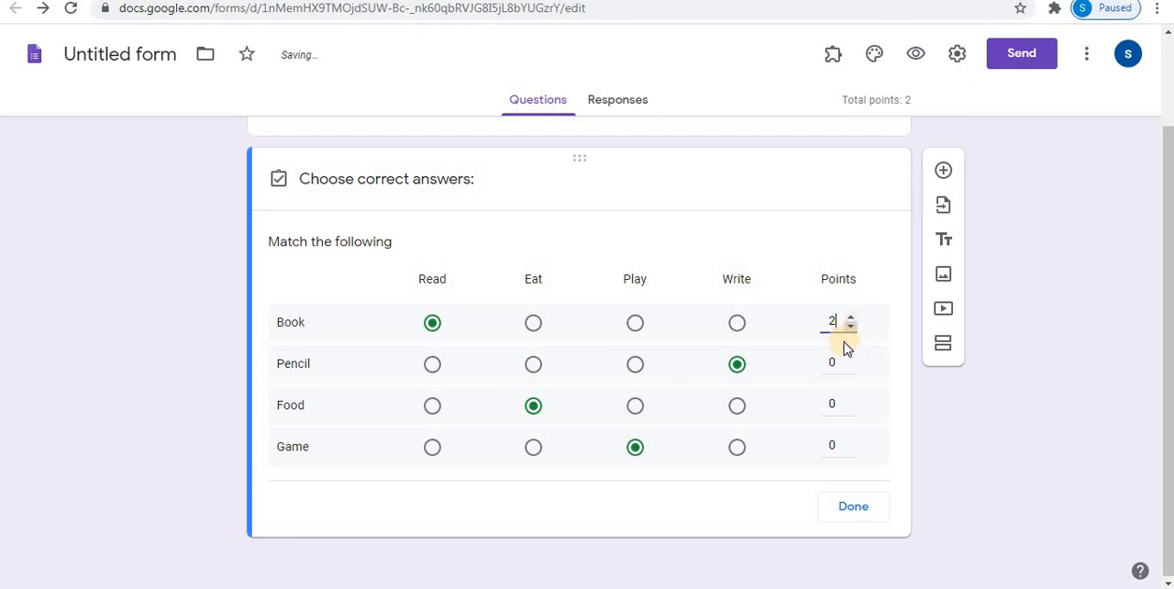
pyautogui.click(850, 358)
pyautogui.click(850, 358)
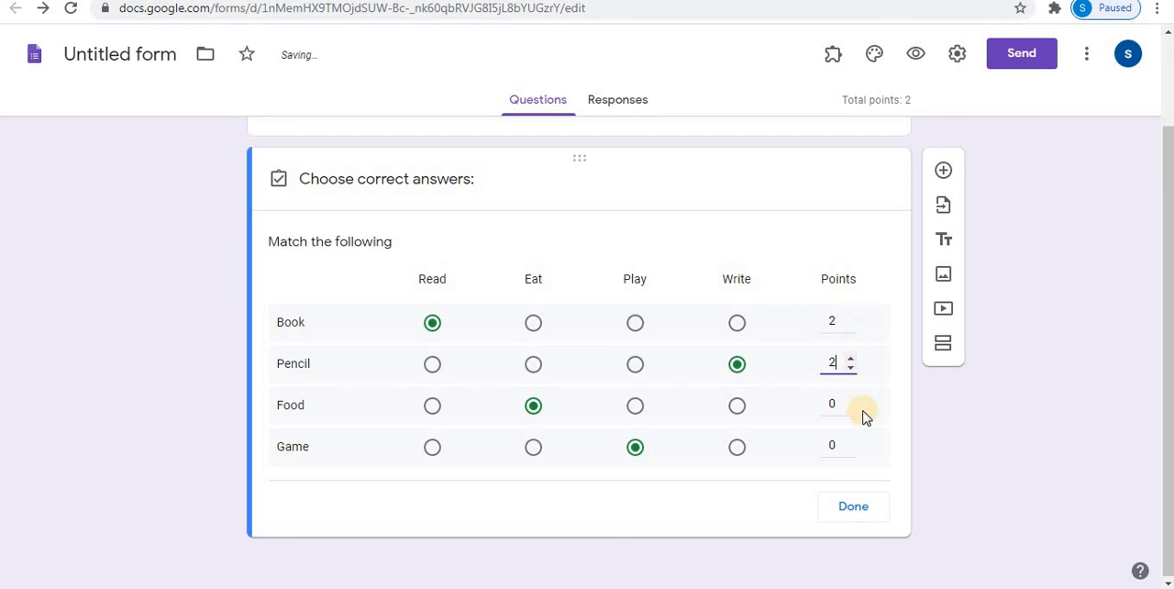
pyautogui.click(851, 399)
pyautogui.click(851, 399)
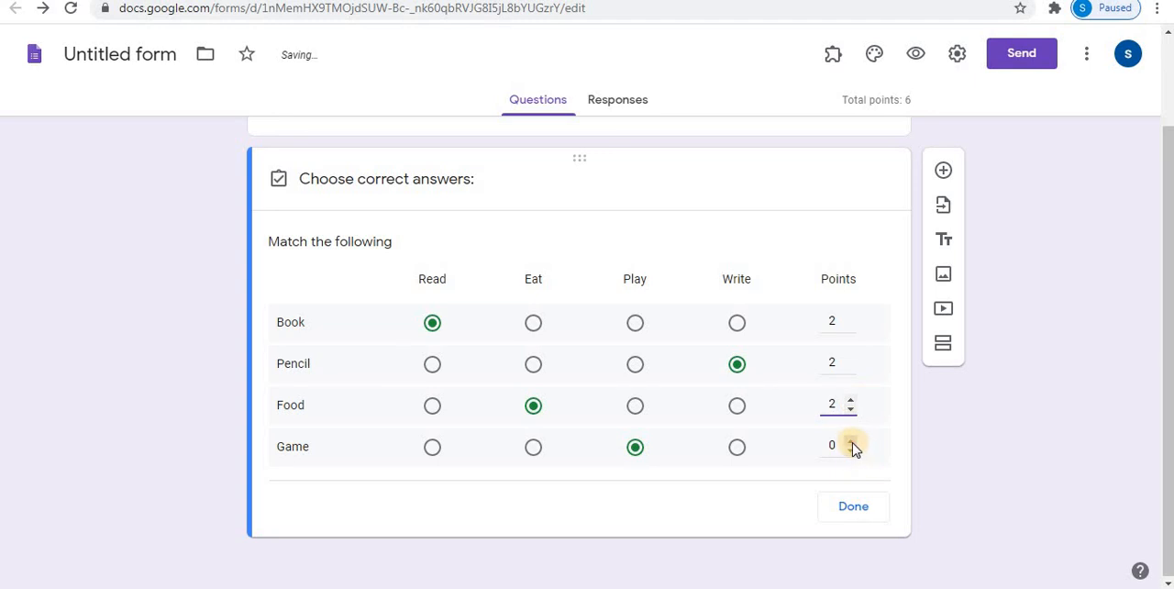
pyautogui.click(851, 441)
pyautogui.click(851, 441)
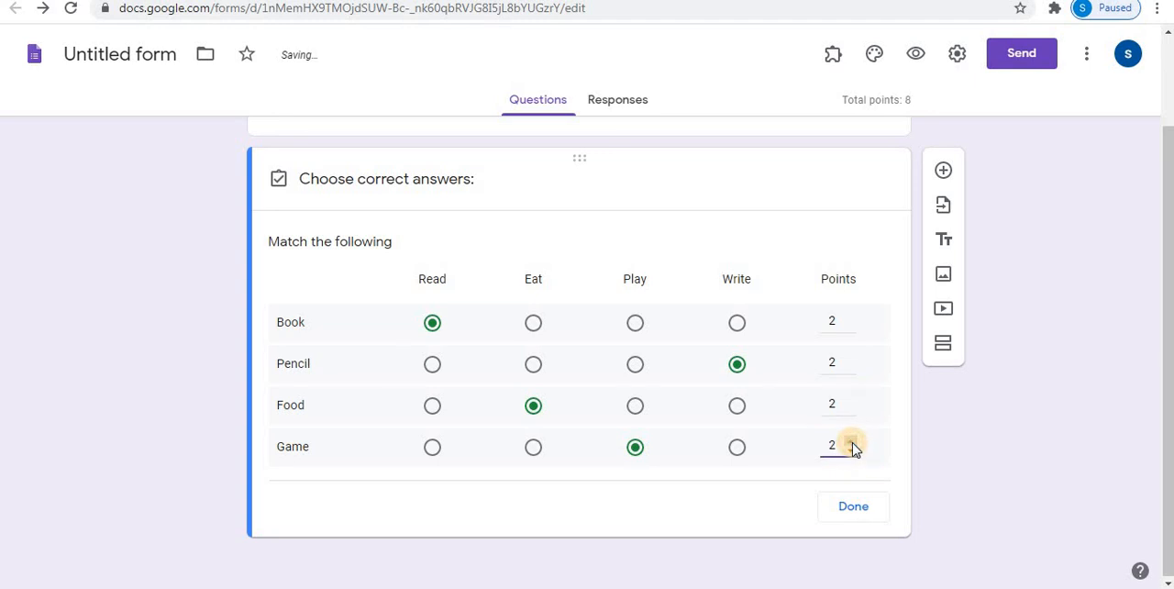
pyautogui.click(845, 506)
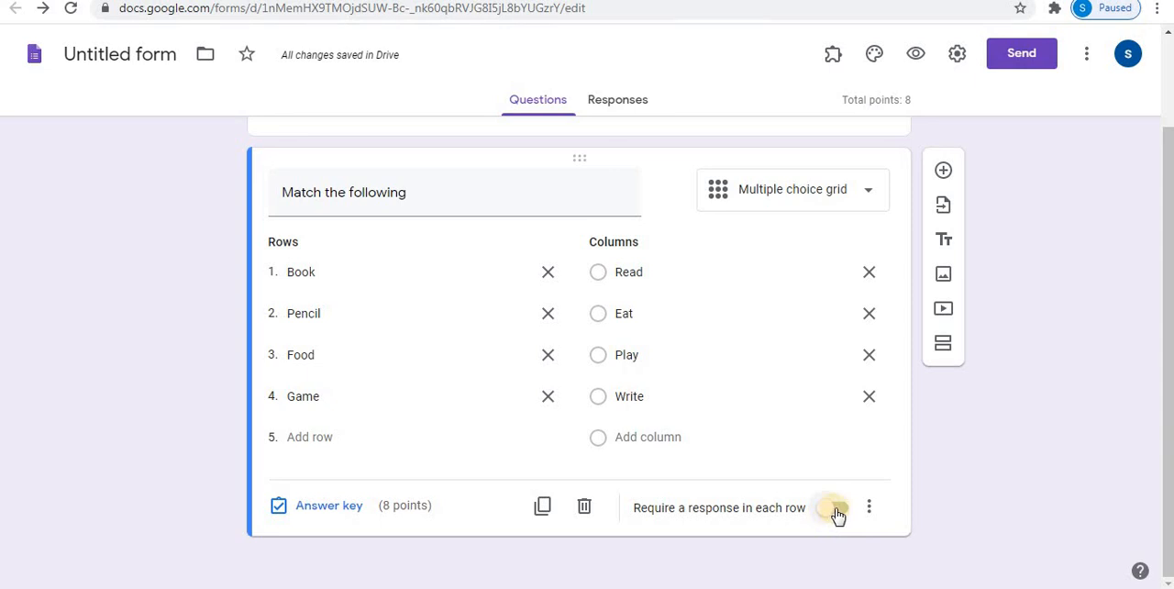
# - Require a response in each row of the matching question and open the form's preview
pyautogui.click(832, 514)
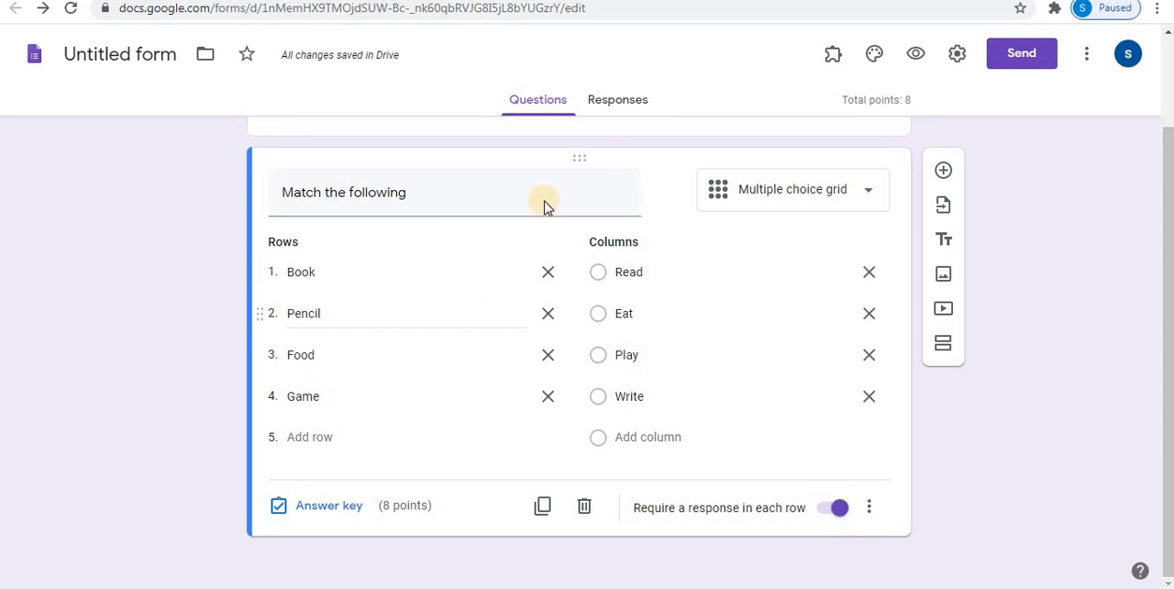
pyautogui.click(917, 57)
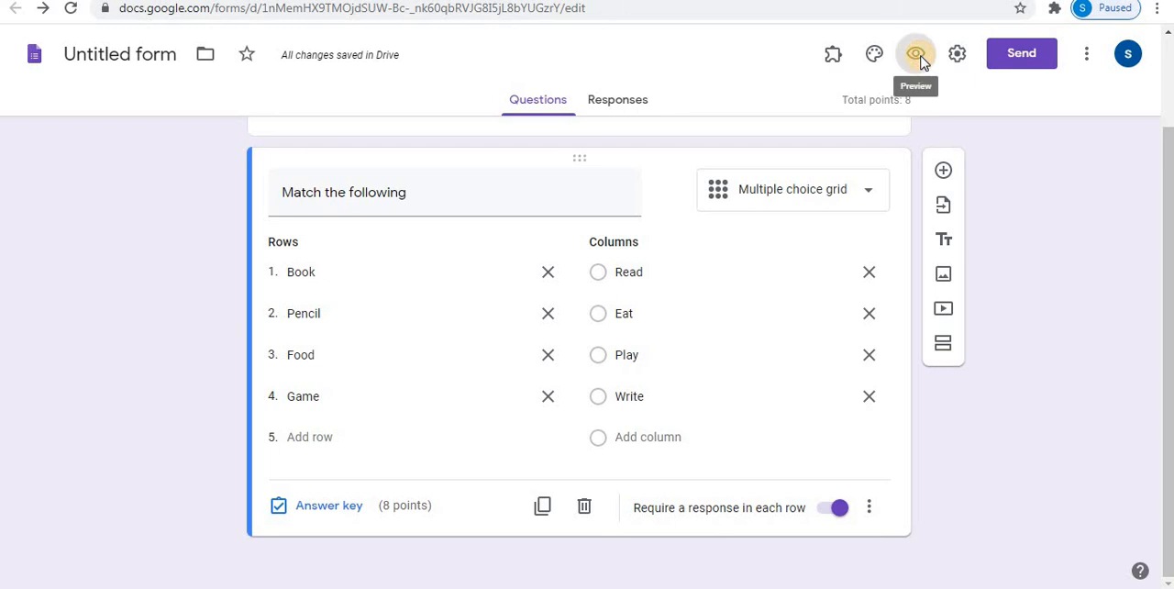